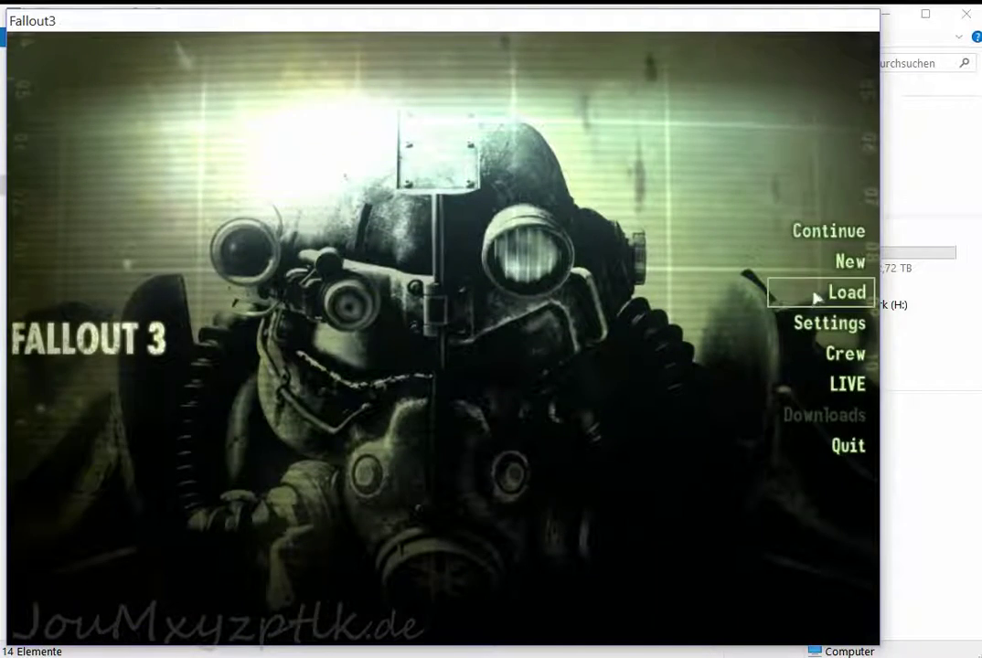
# Load the #0337 The Steelyard save despite the missing-content warning, then pause and choose Quit
pyautogui.click(825, 292)
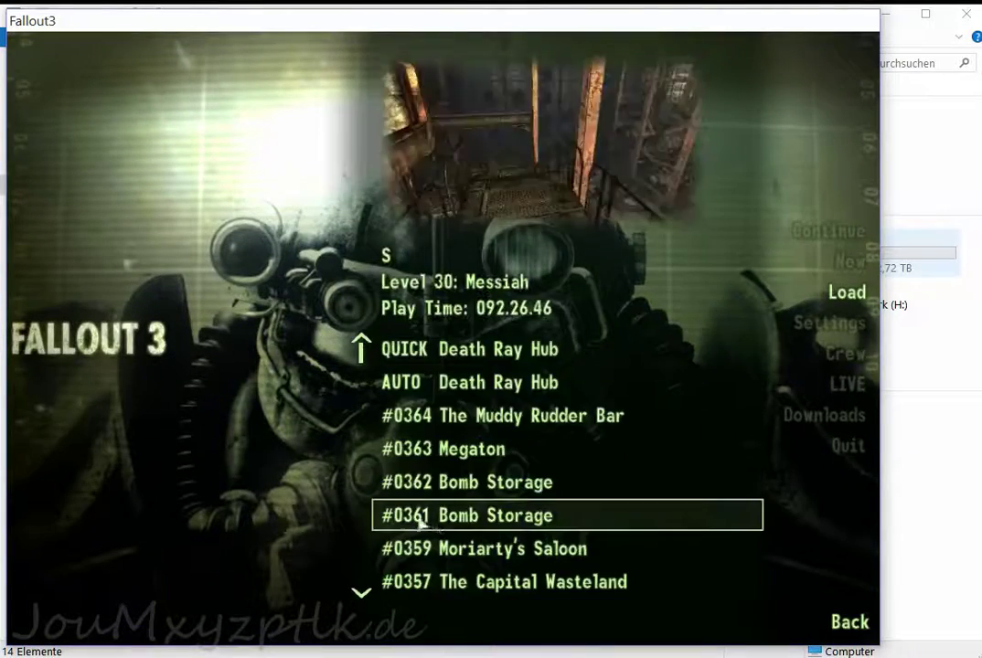
pyautogui.scroll(-5, 430, 515)
pyautogui.scroll(-3, 442, 517)
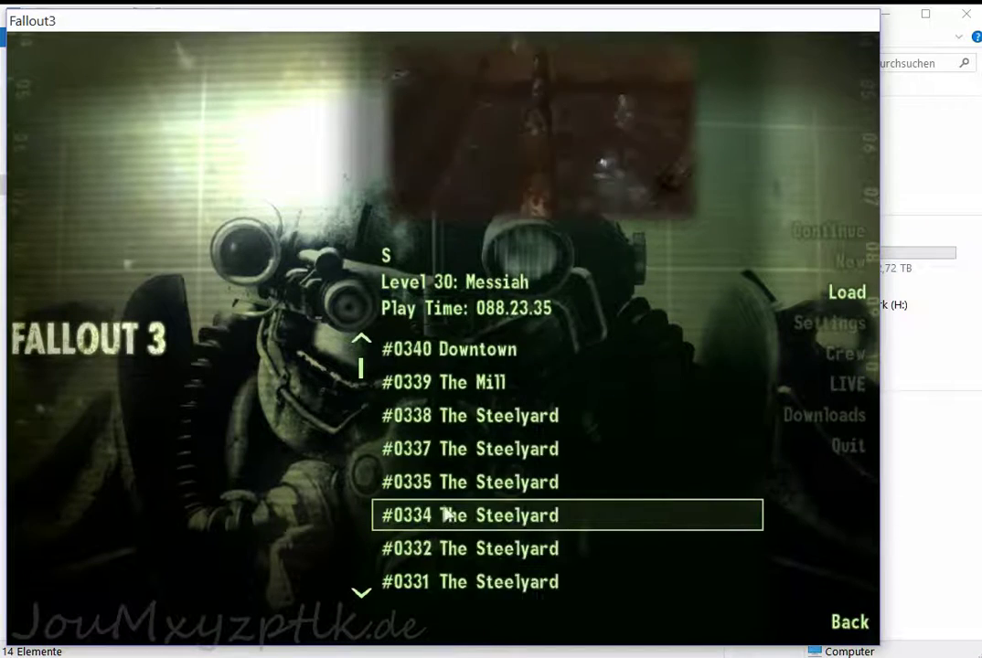
pyautogui.click(445, 451)
pyautogui.click(539, 480)
pyautogui.click(443, 367)
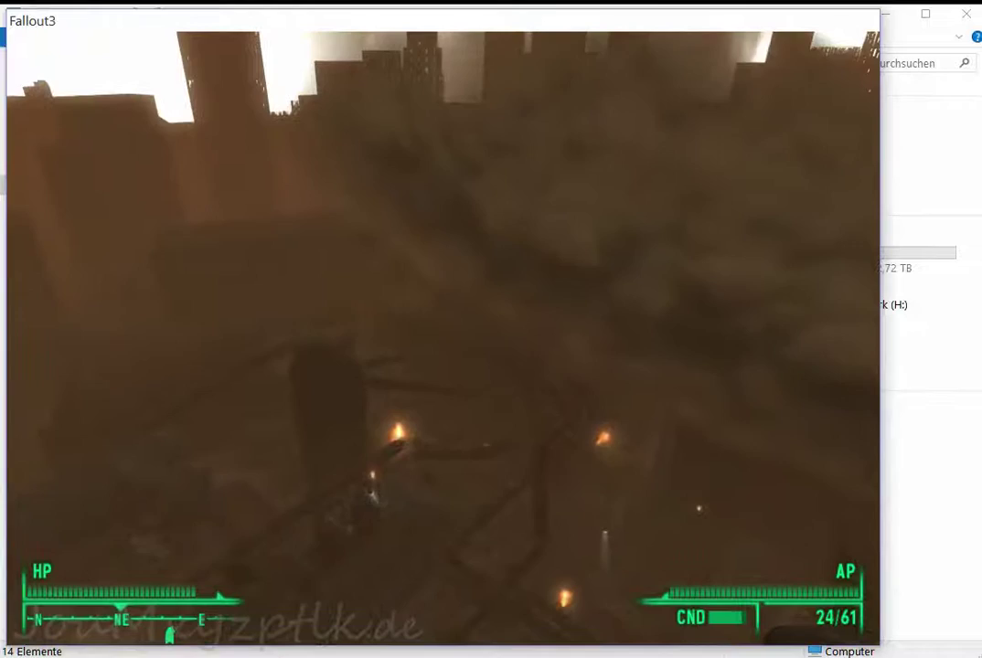
pyautogui.press('Escape')
pyautogui.click(860, 441)
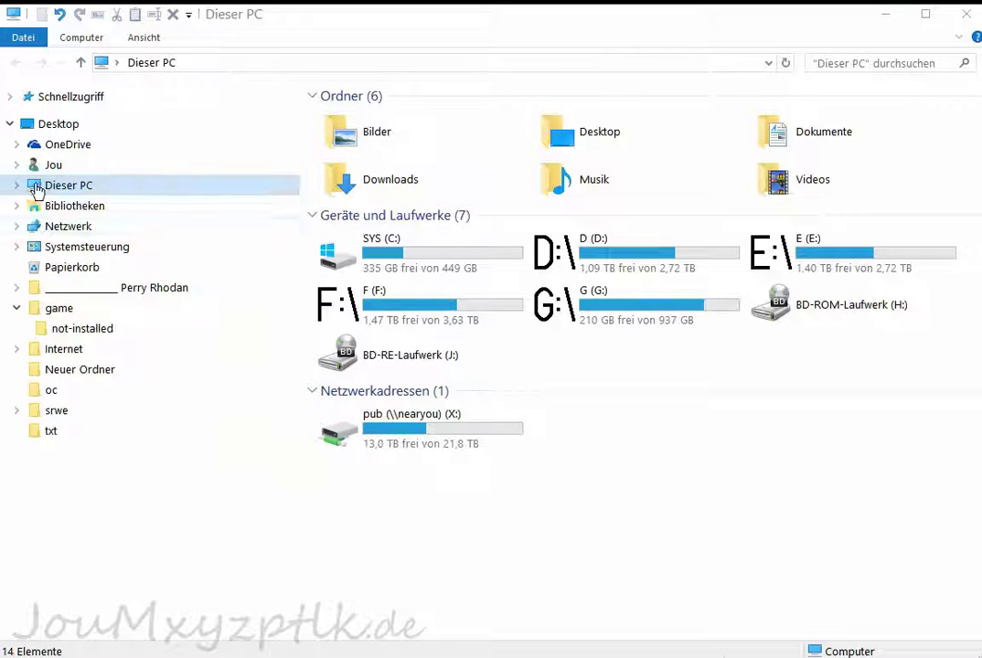
# Launch Verwalten from Dieser PC's context menu and approve the UAC prompt
pyautogui.click(55, 187)
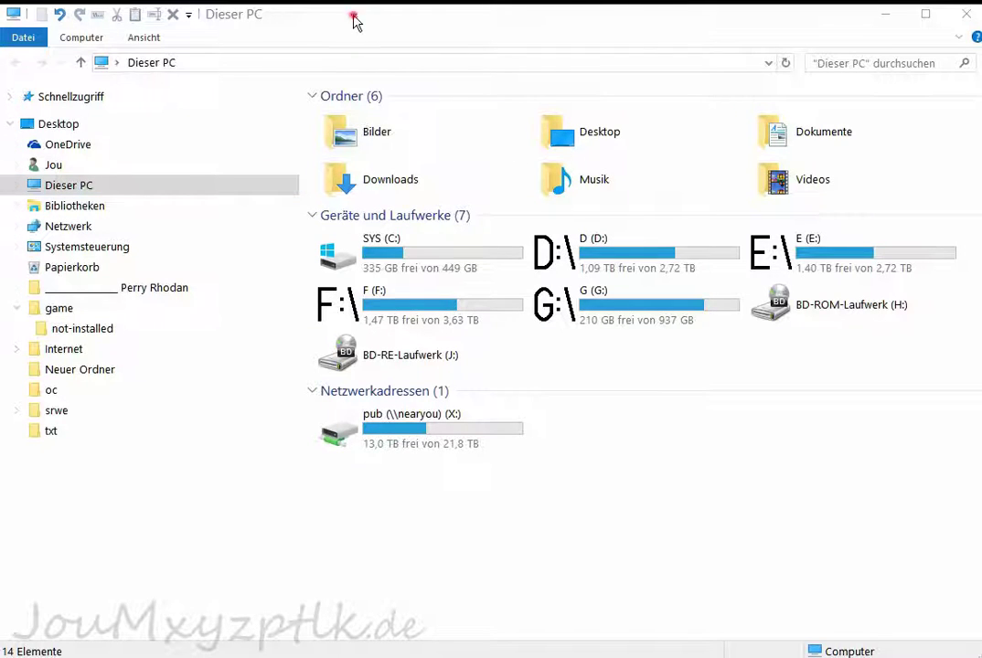
pyautogui.rightClick(52, 188)
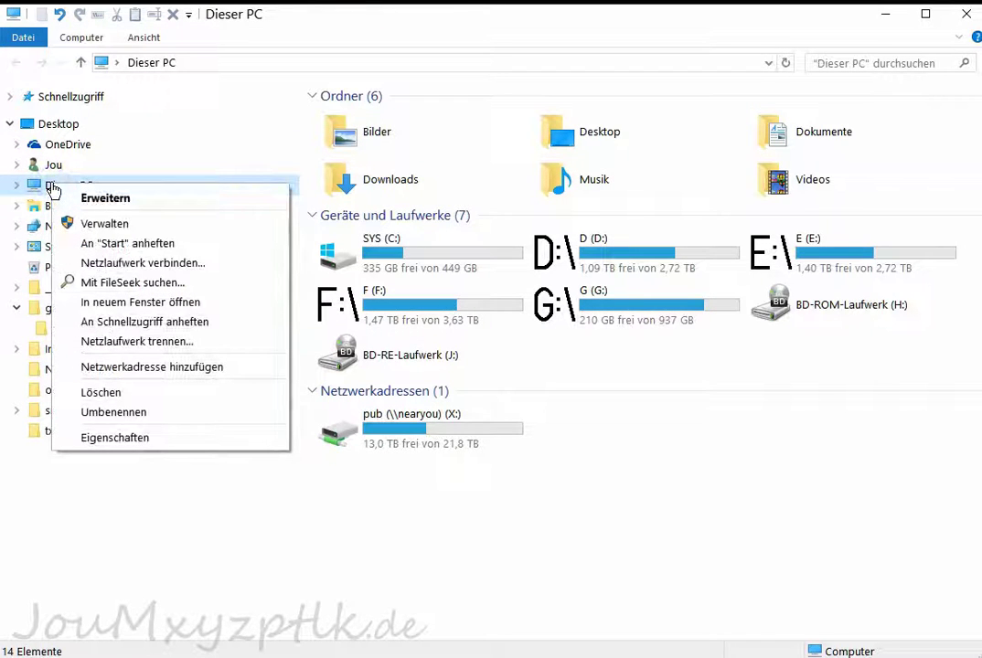
pyautogui.click(147, 225)
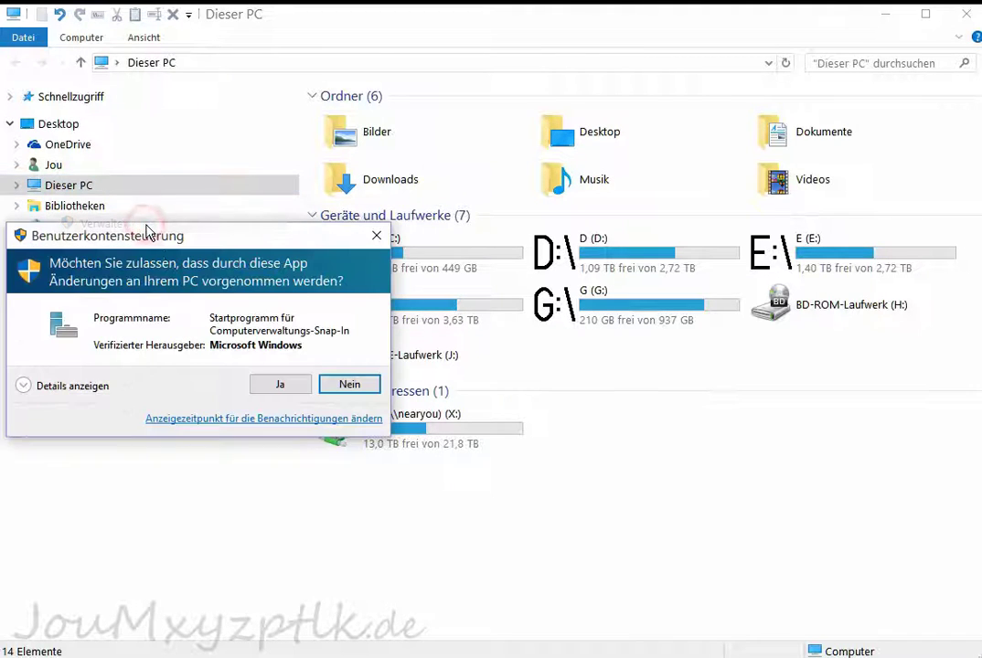
pyautogui.click(281, 390)
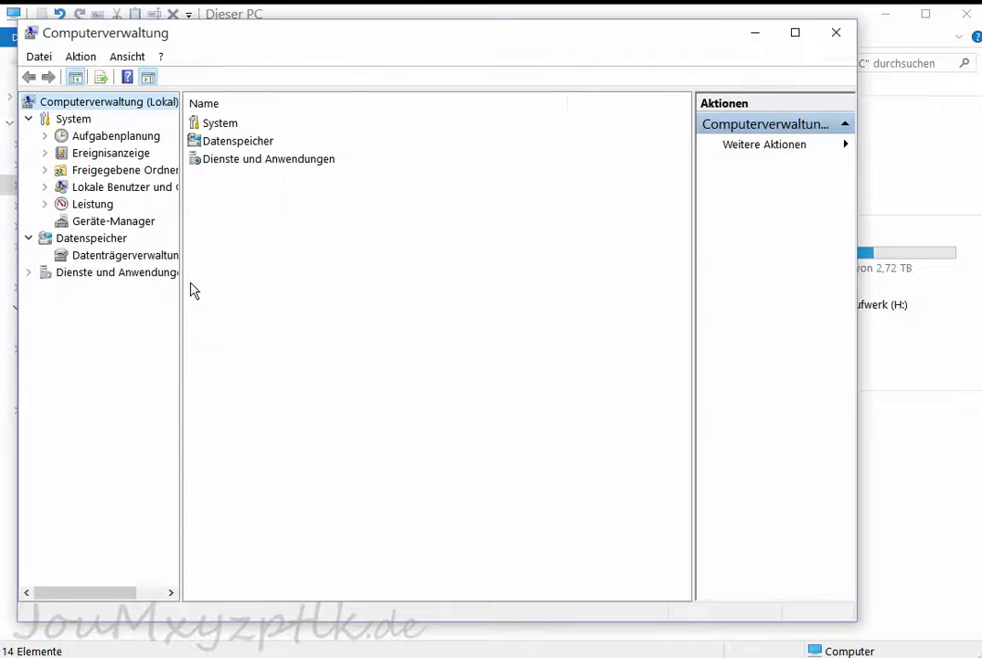
# Show Geräte-Manager, expand Eingabegeräte and select the Microsoft eHome-Infrarottransceiver
pyautogui.click(94, 223)
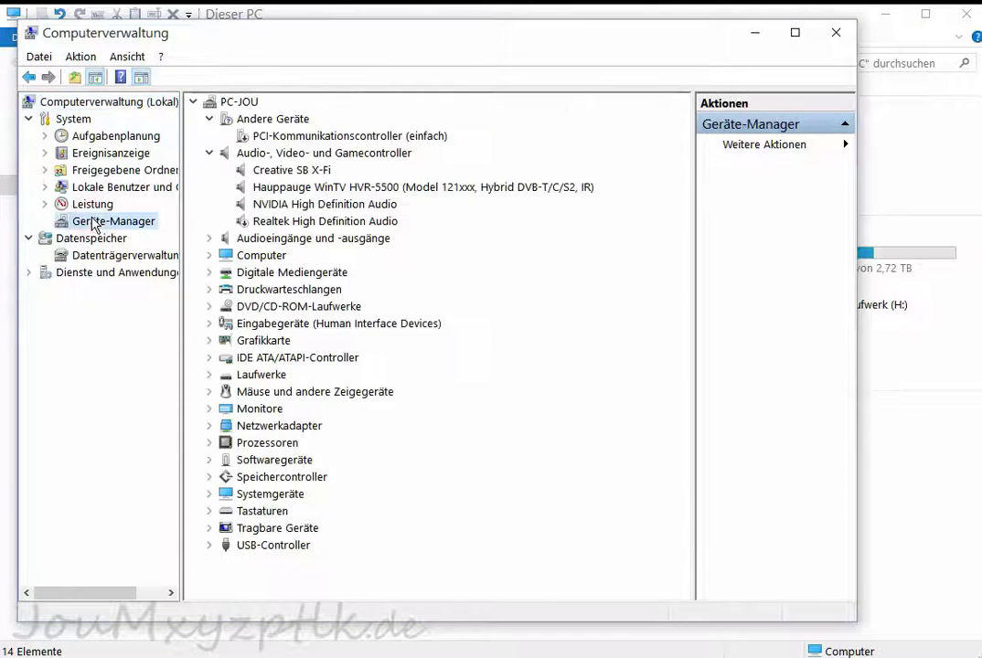
pyautogui.click(208, 324)
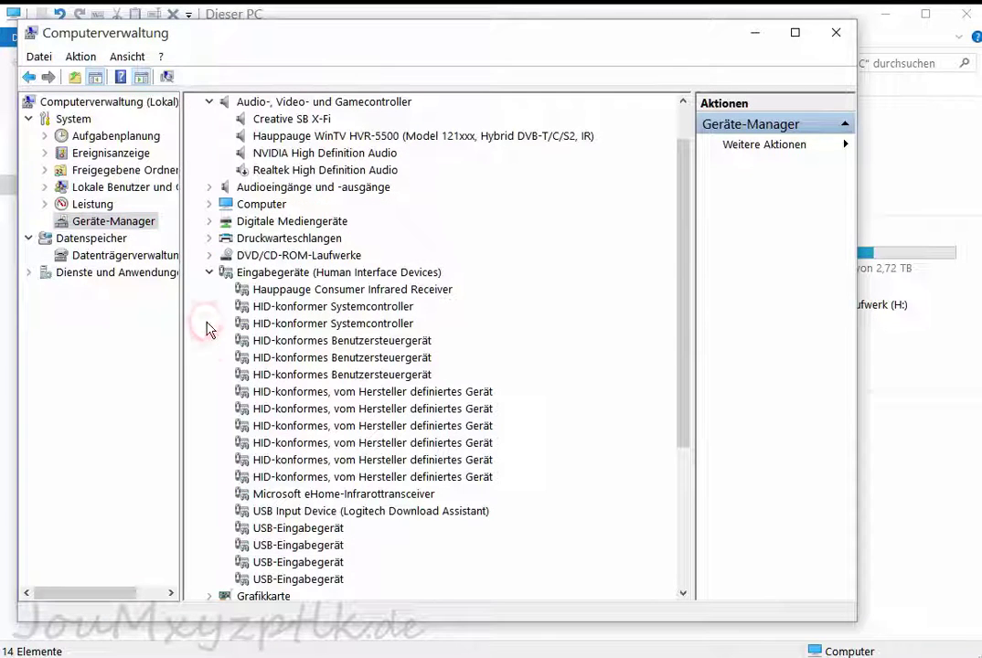
pyautogui.click(277, 497)
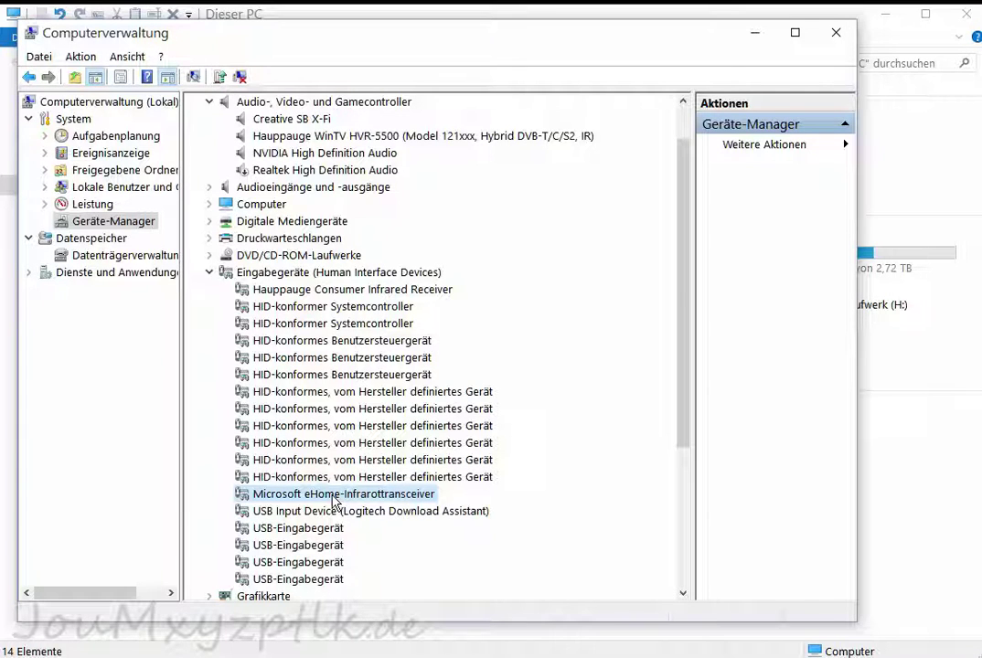
pyautogui.click(334, 290)
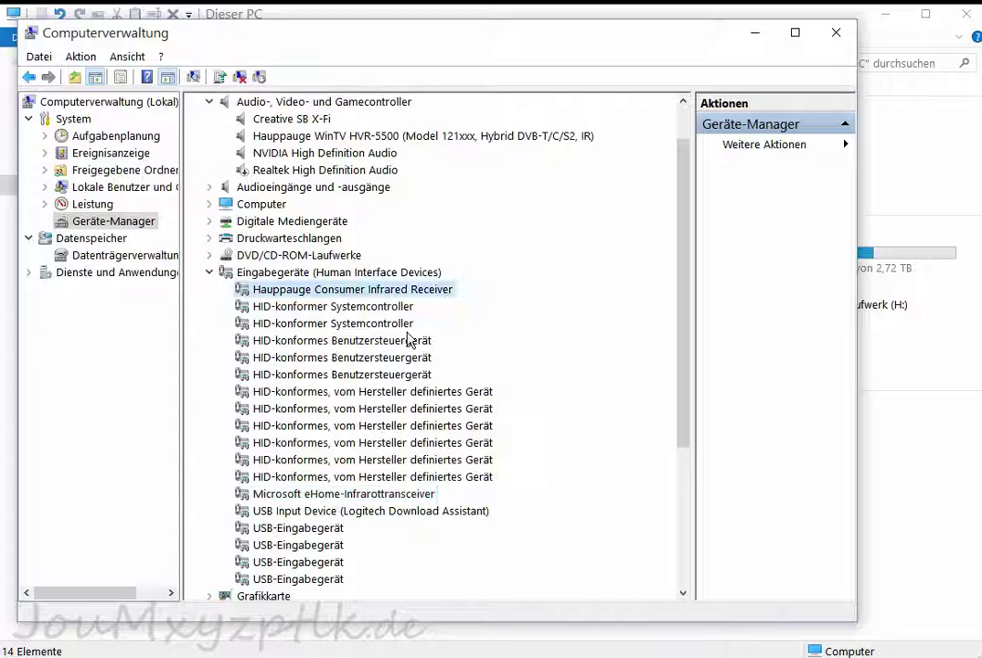
pyautogui.click(331, 496)
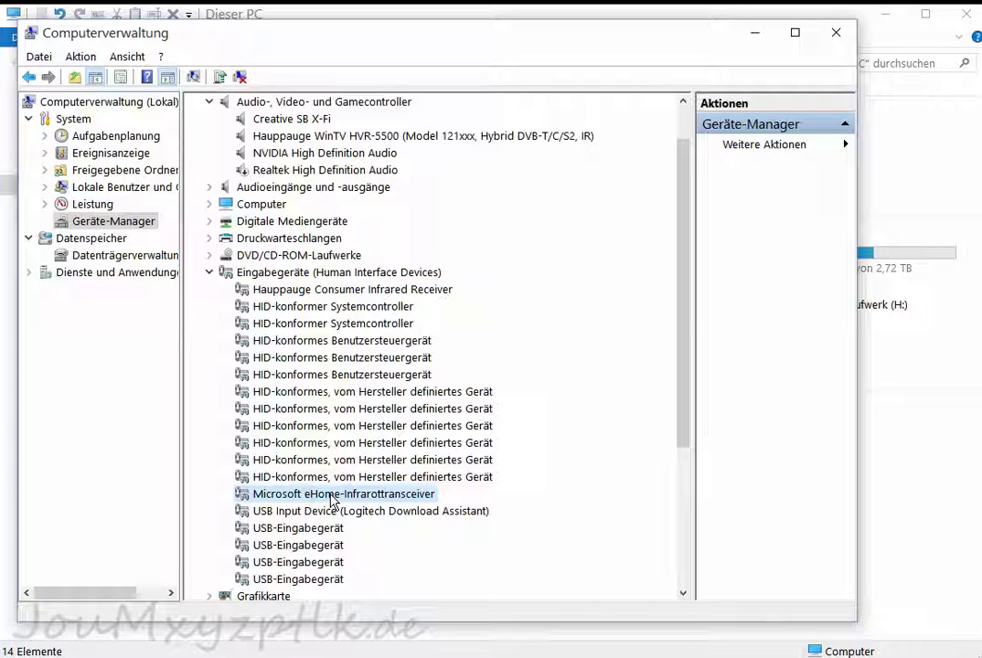
pyautogui.rightClick(332, 499)
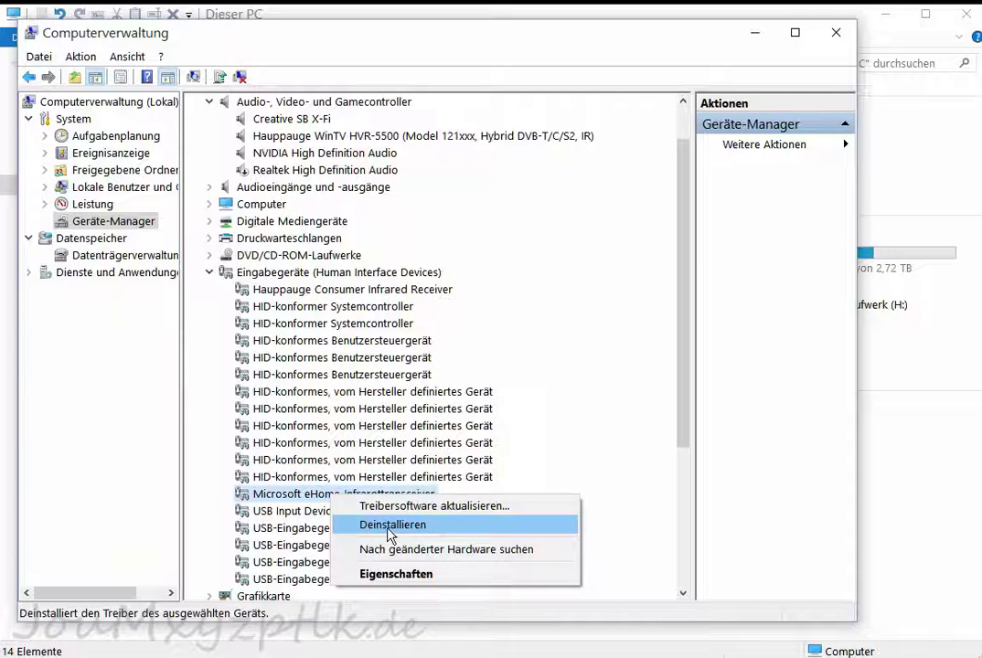
pyautogui.click(324, 517)
# Review the transceiver's driver, details, events and power management properties, then cancel unchanged
pyautogui.rightClick(366, 493)
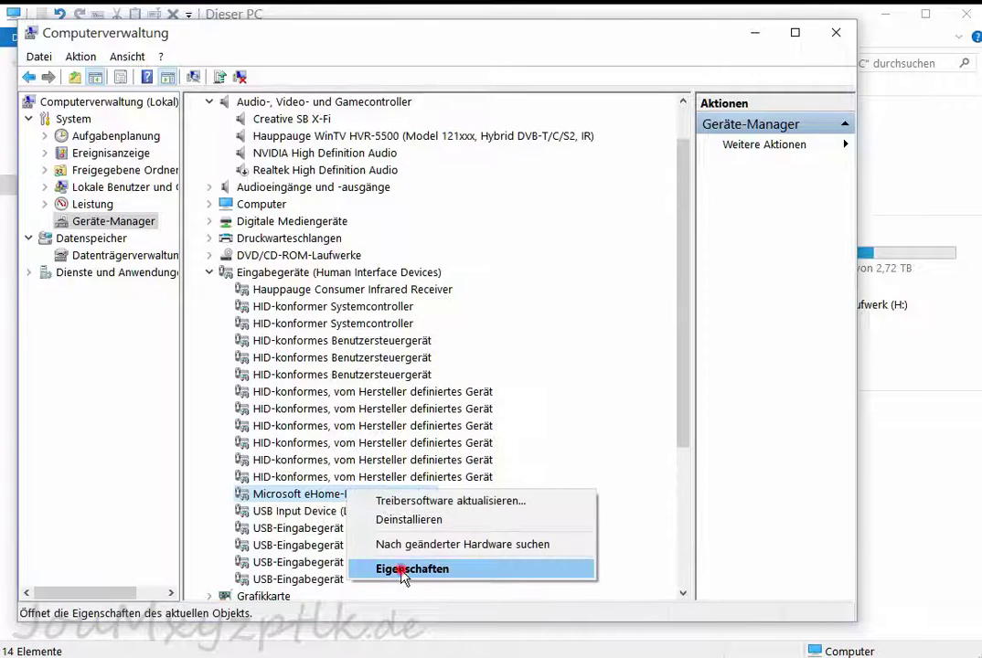
pyautogui.click(402, 573)
pyautogui.click(342, 169)
pyautogui.click(380, 169)
pyautogui.click(423, 170)
pyautogui.click(492, 170)
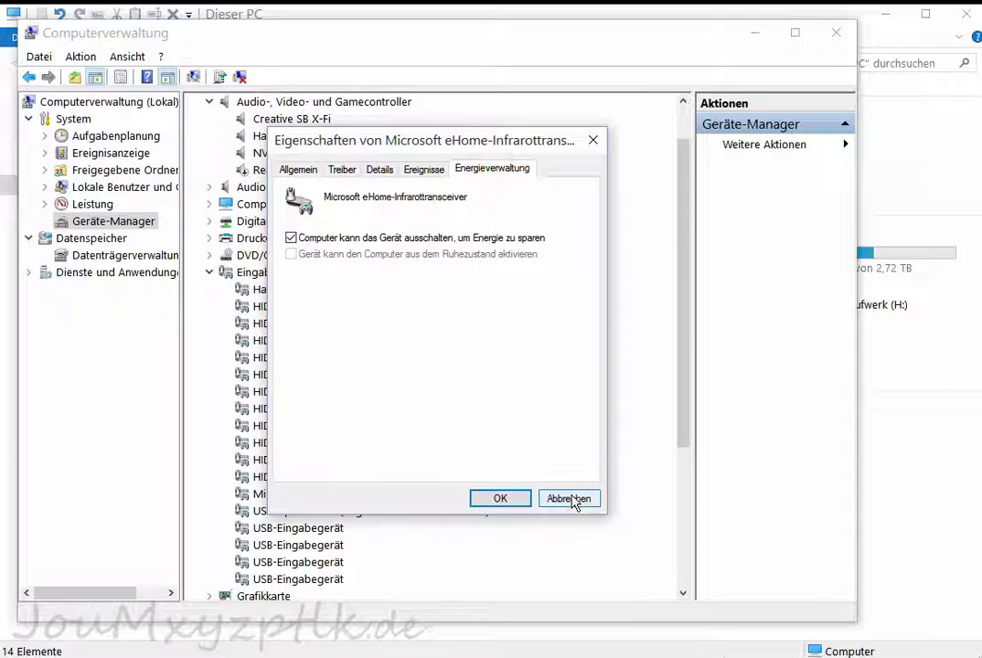
pyautogui.click(570, 500)
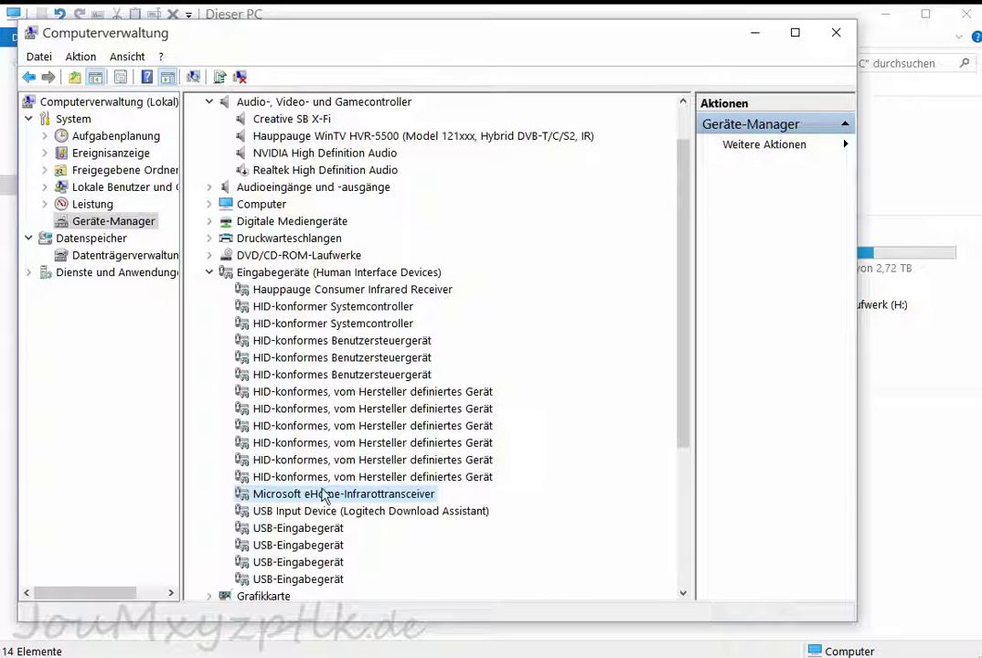
# Start a driver update for the eHome transceiver, choosing to pick from installed drivers
pyautogui.rightClick(324, 498)
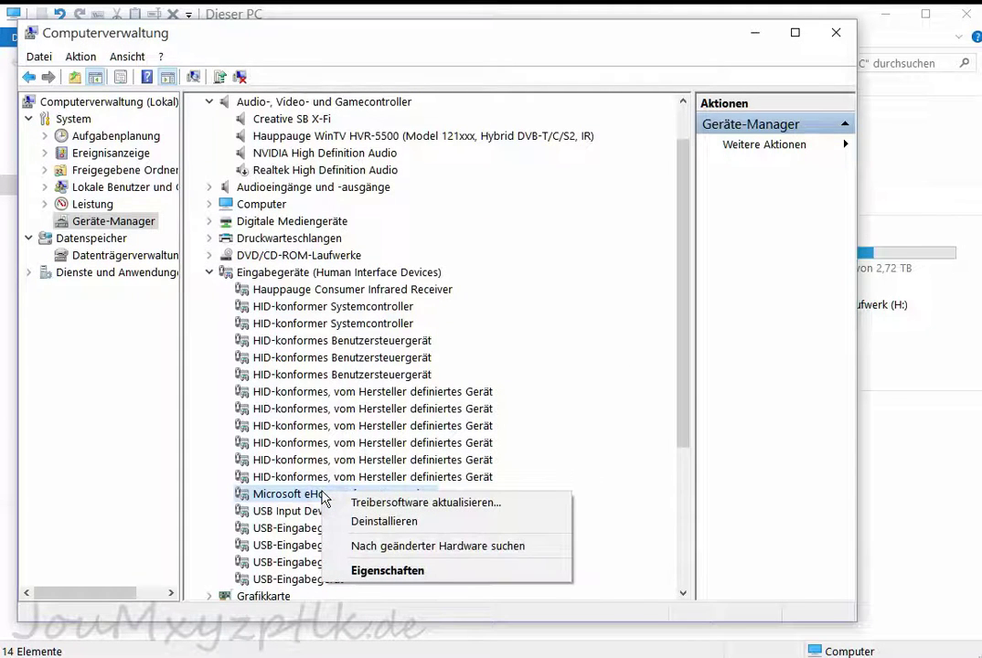
pyautogui.click(528, 505)
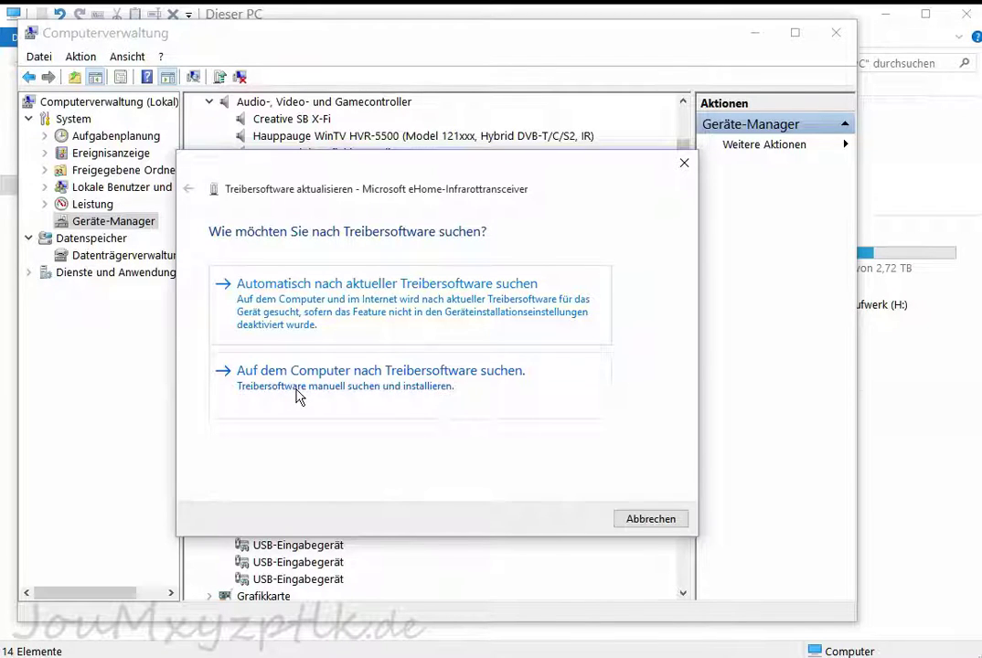
pyautogui.click(297, 395)
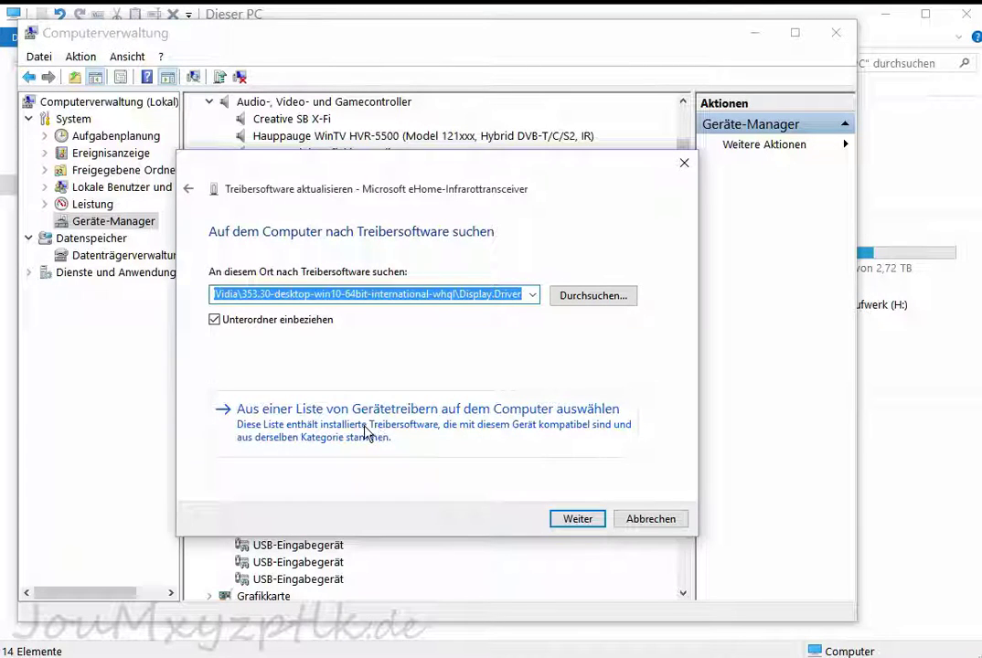
pyautogui.click(317, 432)
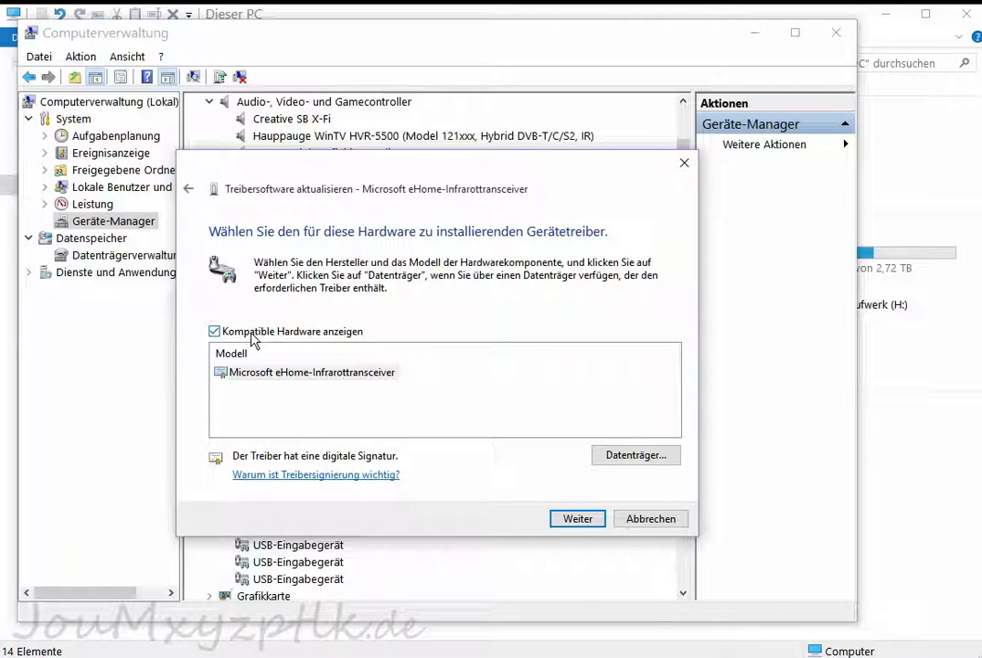
# Turn off compatible-hardware filtering and choose Microsoft's HID-konformes Benutzersteuergerät as the driver
pyautogui.click(252, 332)
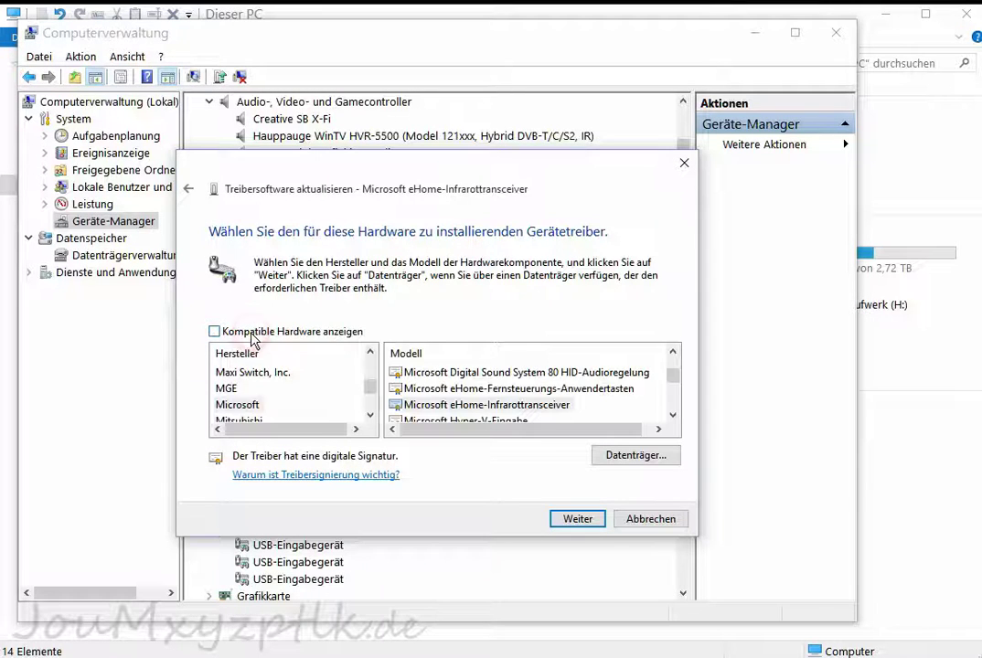
pyautogui.click(463, 407)
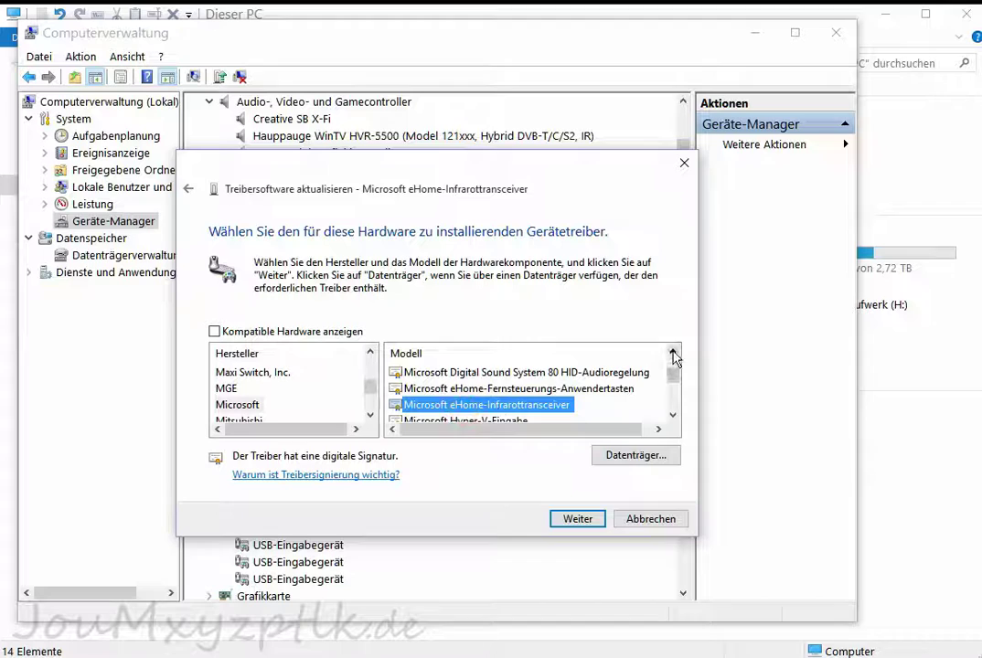
pyautogui.click(674, 354)
pyautogui.click(674, 355)
pyautogui.click(674, 355)
pyautogui.click(461, 393)
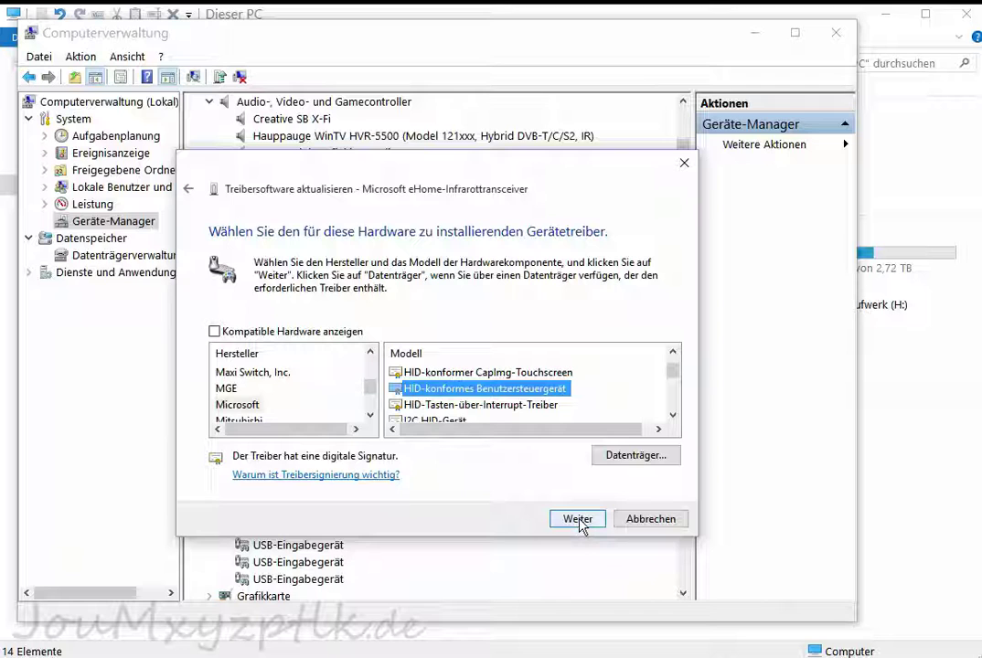
pyautogui.click(578, 519)
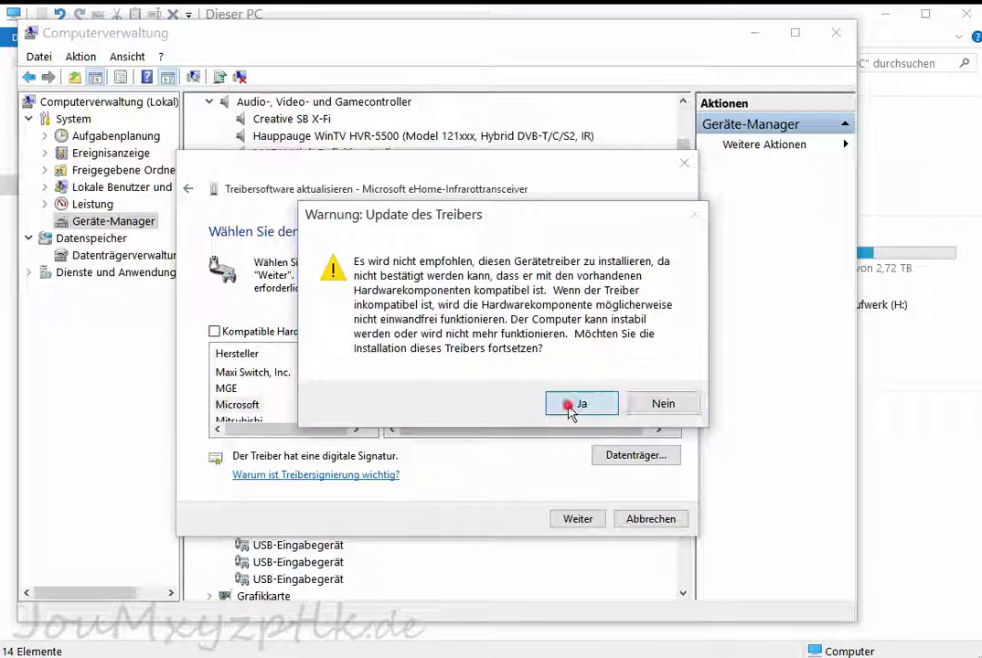
# Accept the warning to install the HID driver, then deactivate the new HID-konformes Benutzersteuergerät
pyautogui.click(572, 406)
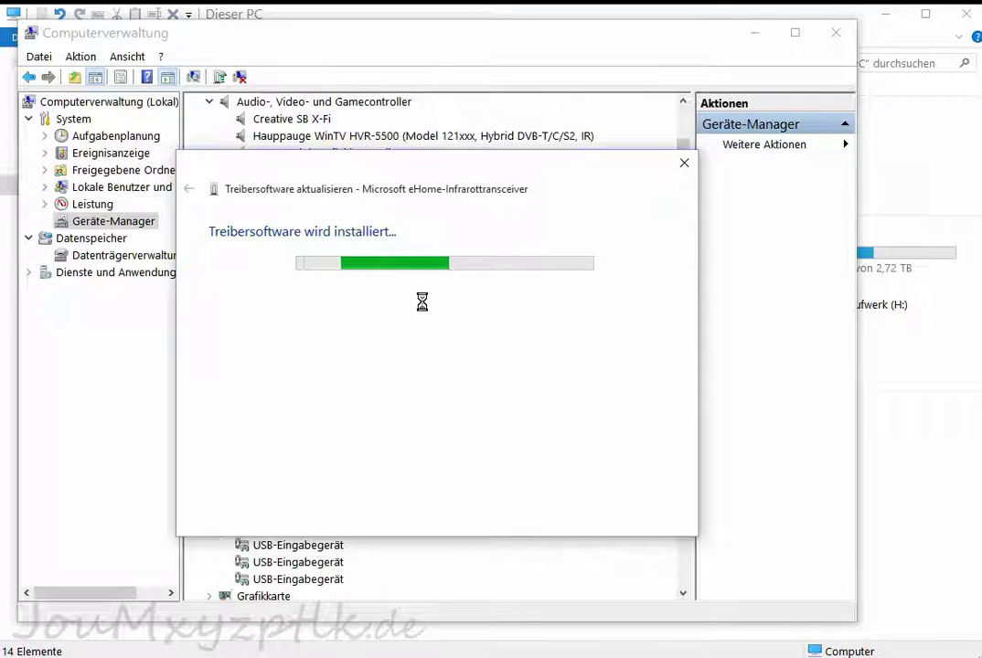
pyautogui.click(648, 518)
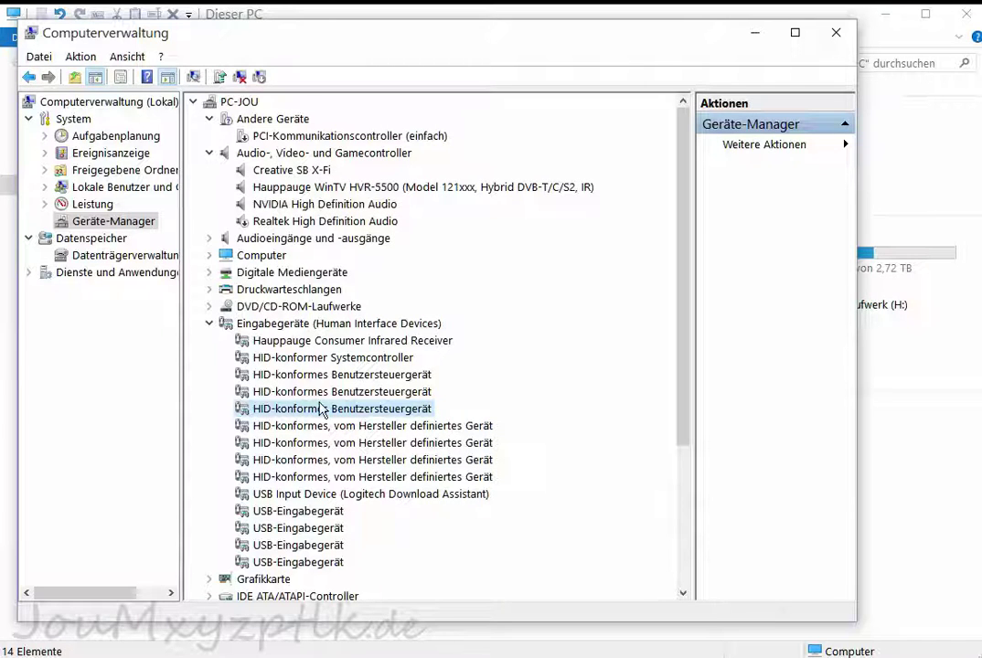
pyautogui.rightClick(309, 414)
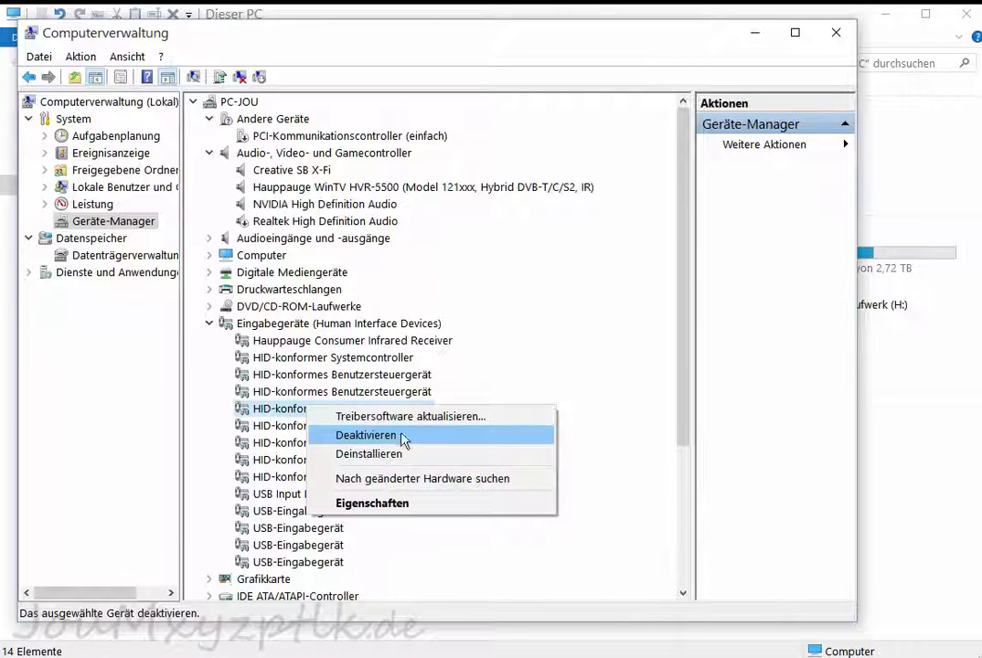
pyautogui.click(501, 442)
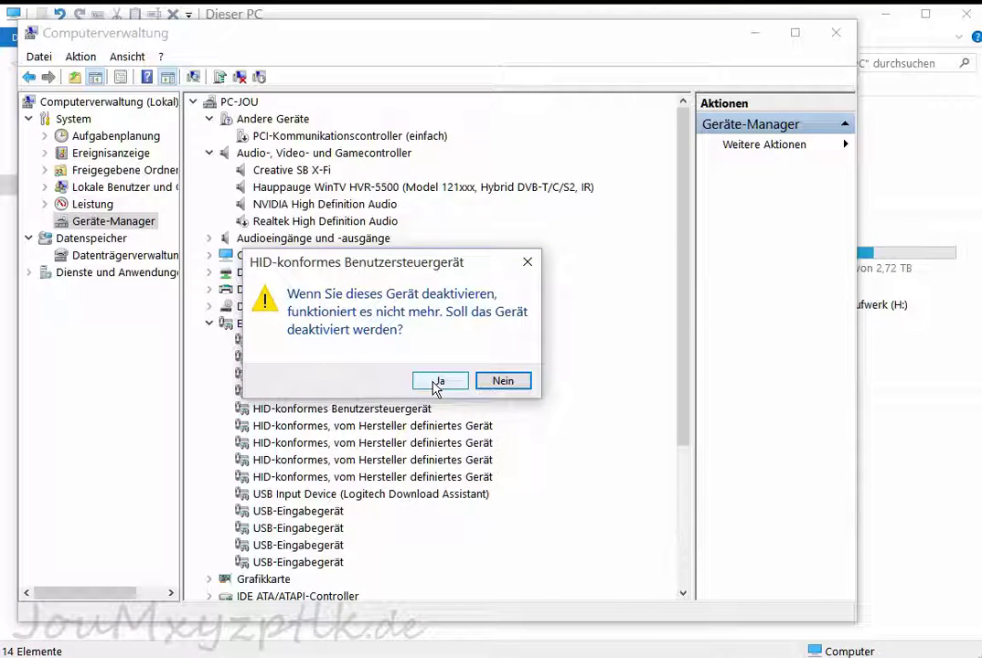
pyautogui.click(436, 384)
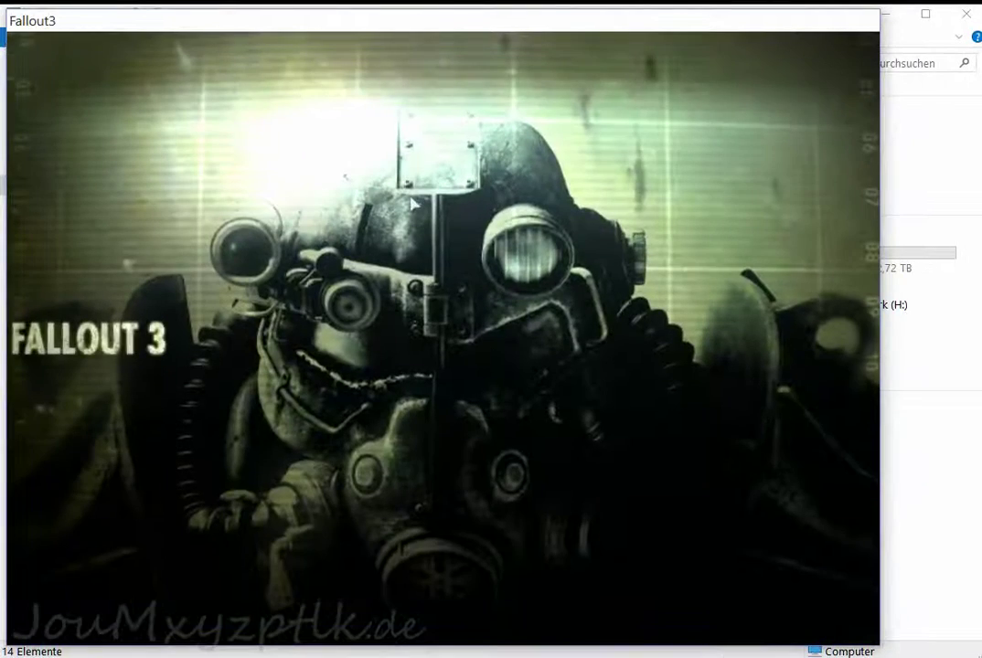
# Load the #0337 The Steelyard save, accepting both confirmation prompts
pyautogui.click(755, 289)
pyautogui.scroll(-20, 384, 544)
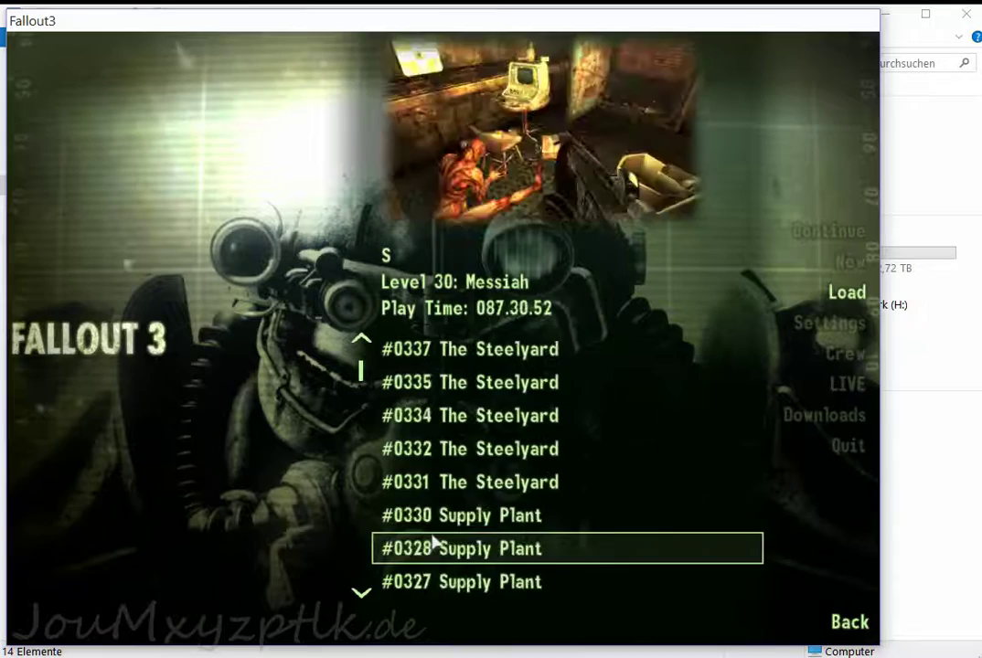
pyautogui.scroll(3, 437, 526)
pyautogui.click(437, 451)
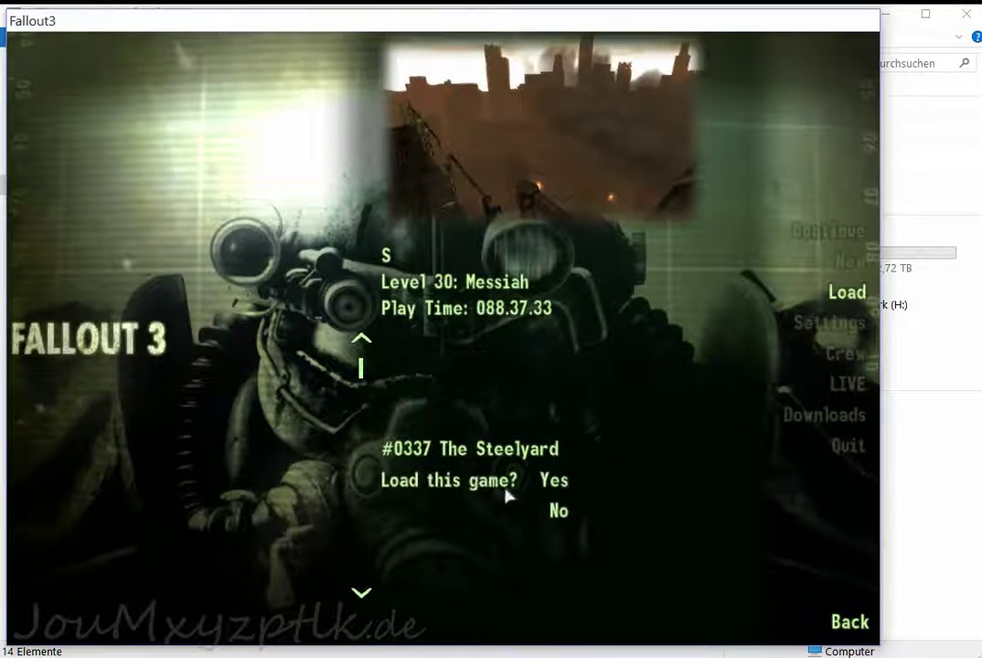
pyautogui.click(551, 483)
pyautogui.click(447, 367)
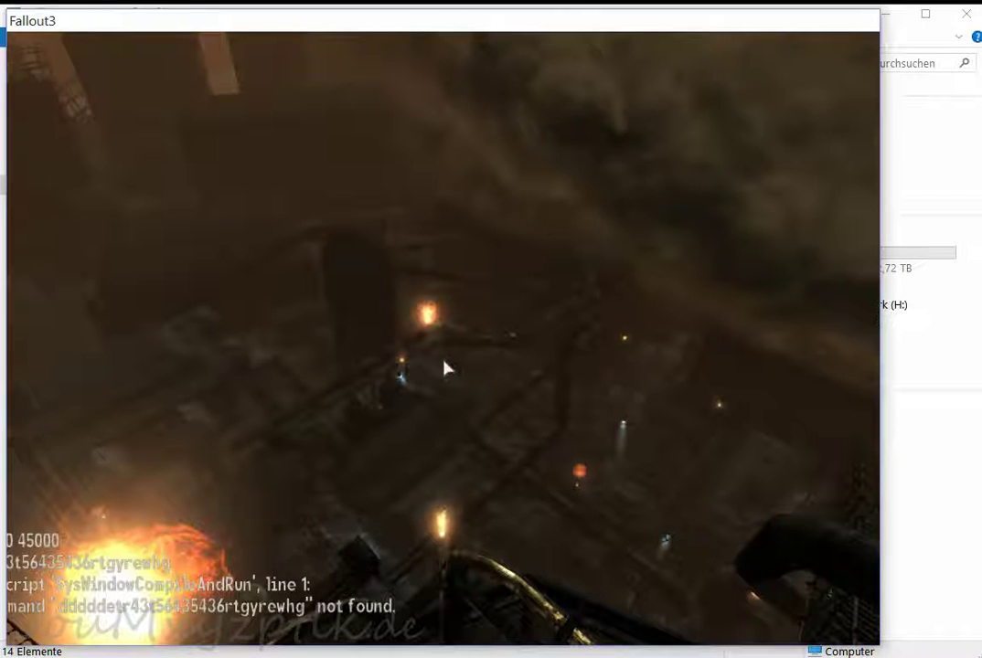
# Toggle the console repeatedly with ~ and run the test command 45000
pyautogui.press('`')
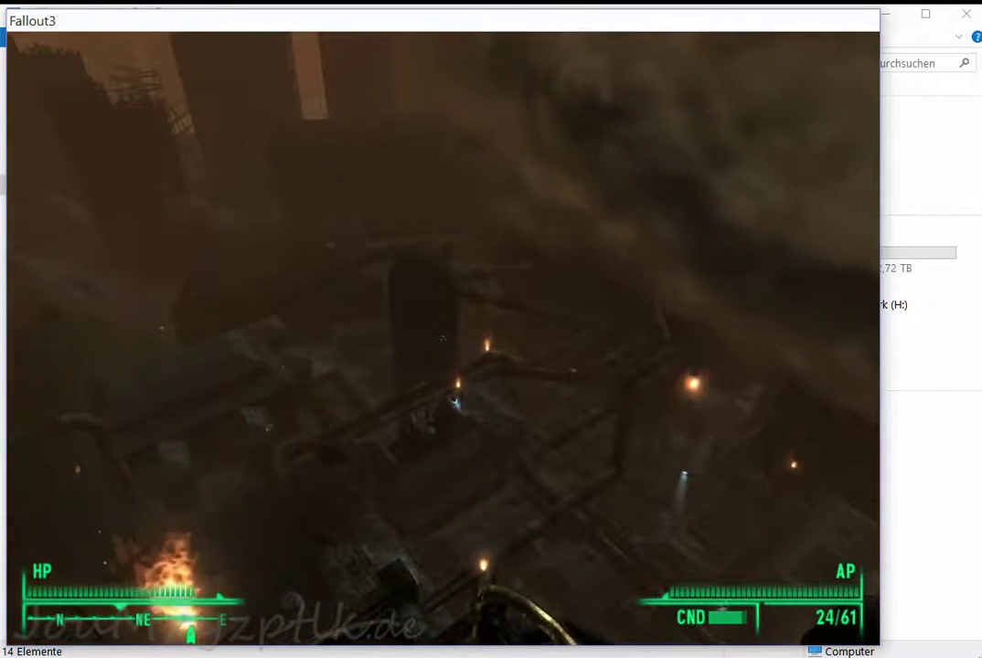
pyautogui.press('`')
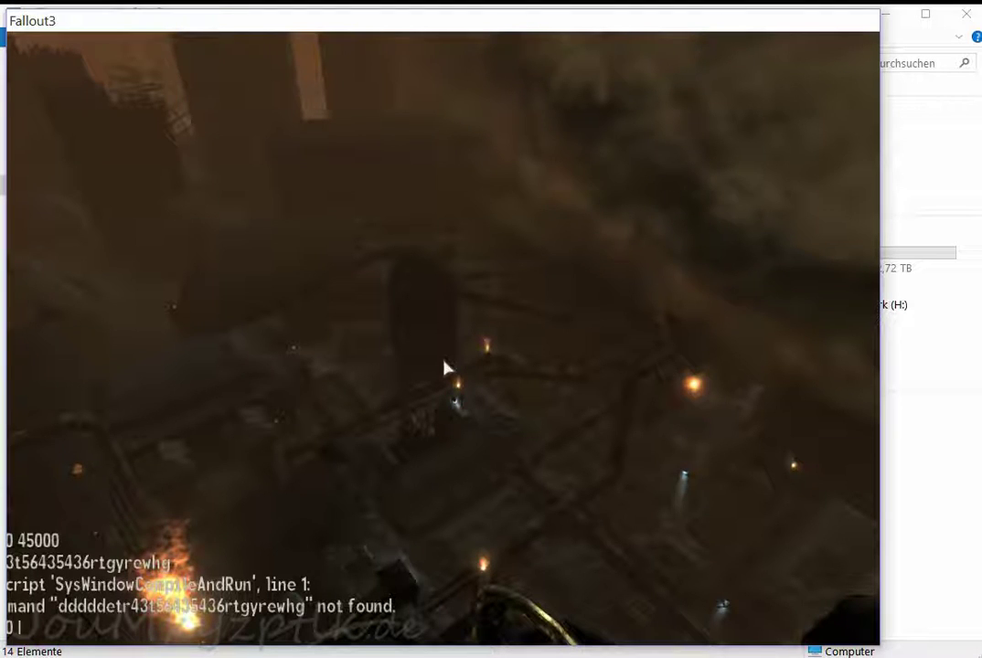
pyautogui.write('450000')
pyautogui.press('`')
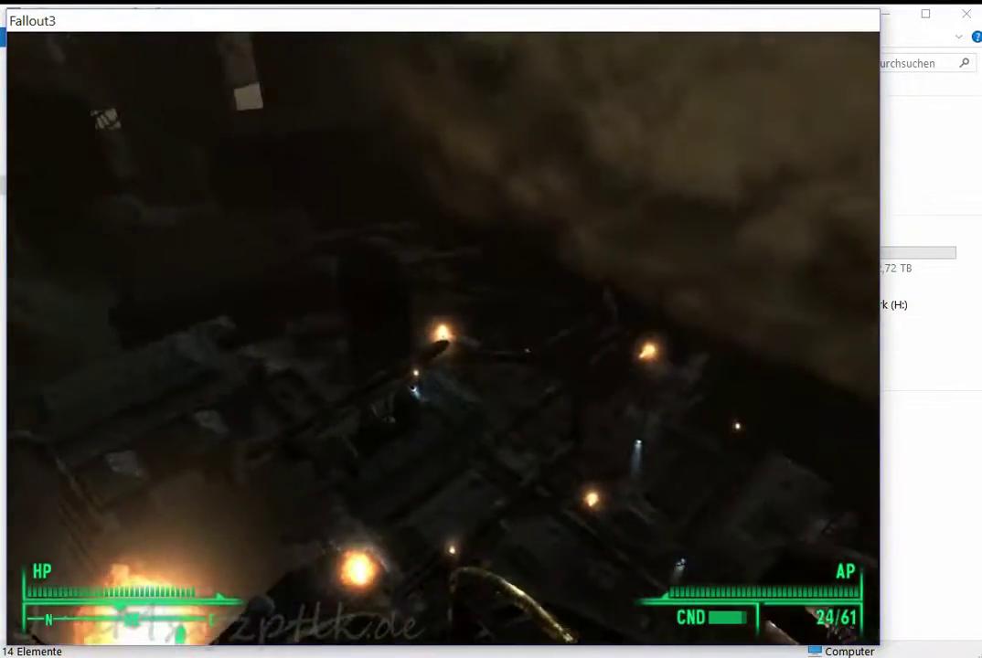
pyautogui.press('`')
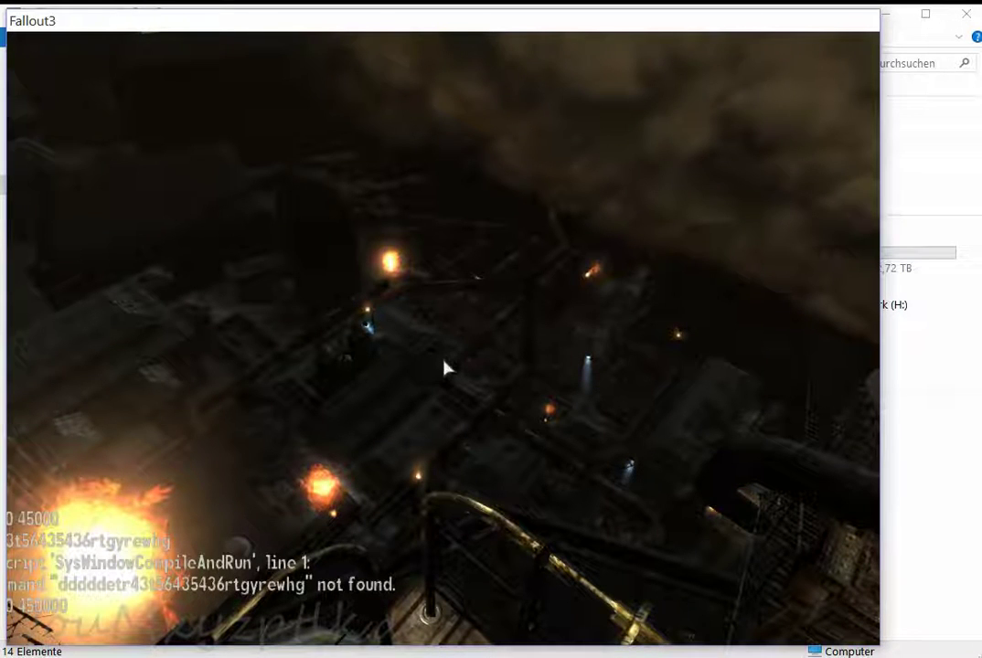
pyautogui.press('Return')
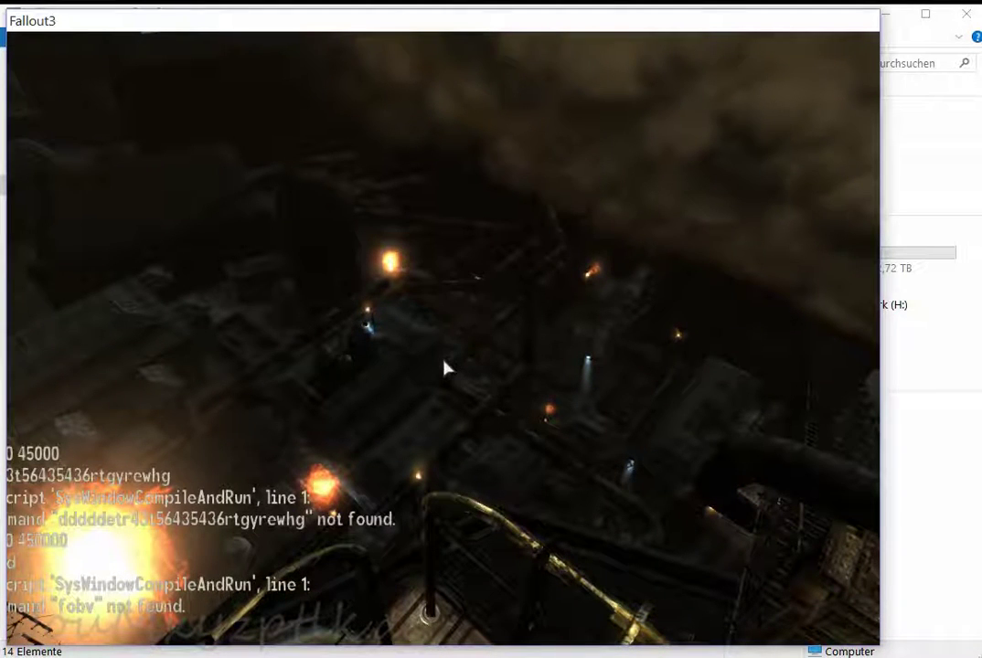
pyautogui.press('Return')
pyautogui.press('Escape')
pyautogui.press('Escape')
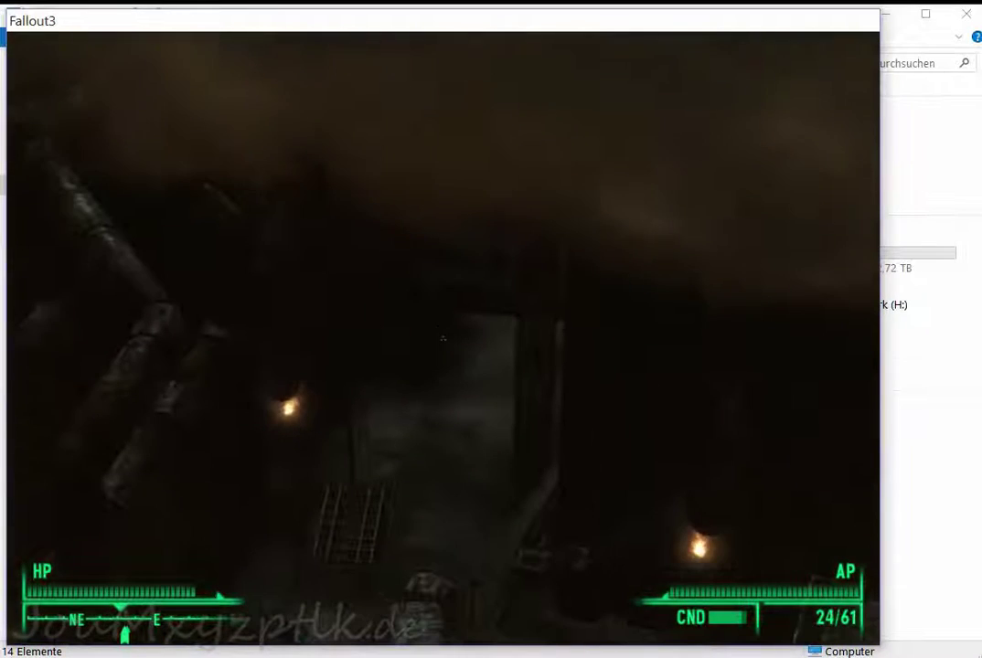
# Exit Fallout 3 via Quit and Exit Game, then select the disabled HID-konformes Benutzersteuergerät
pyautogui.press('Escape')
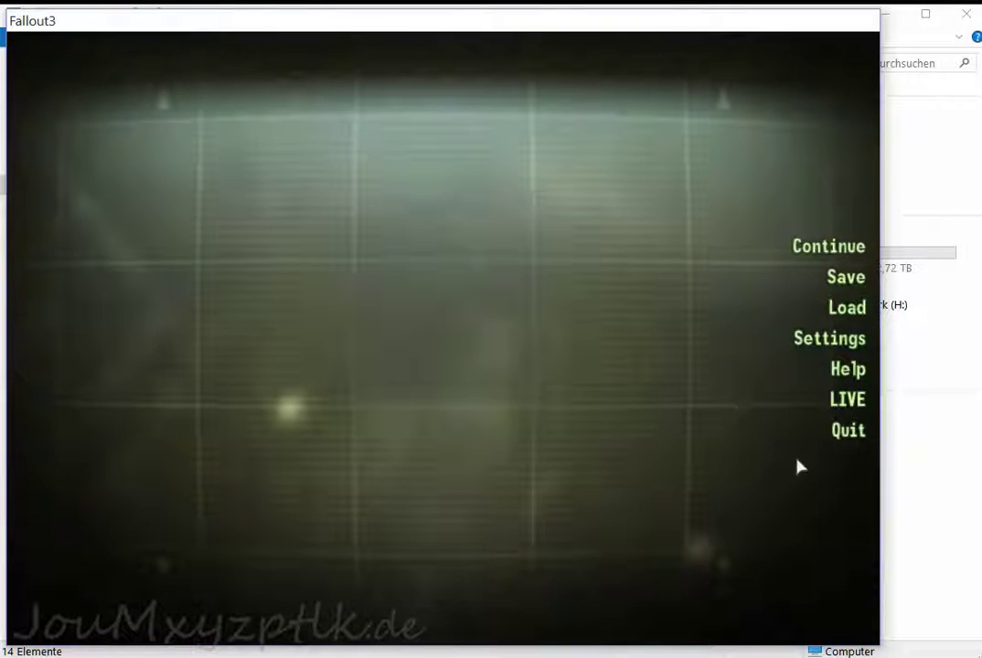
pyautogui.click(847, 439)
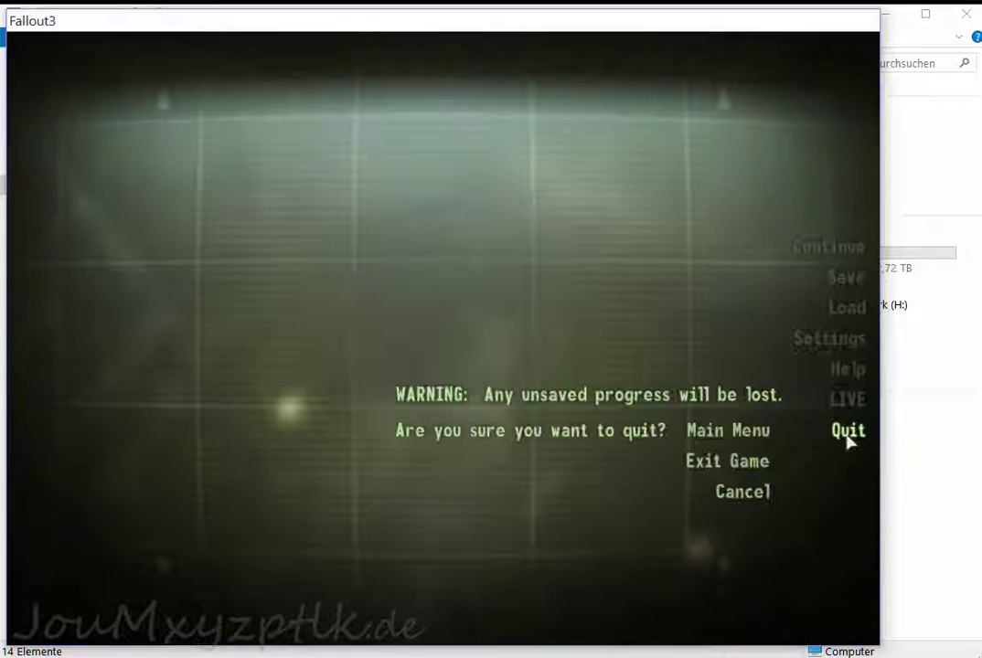
pyautogui.click(727, 465)
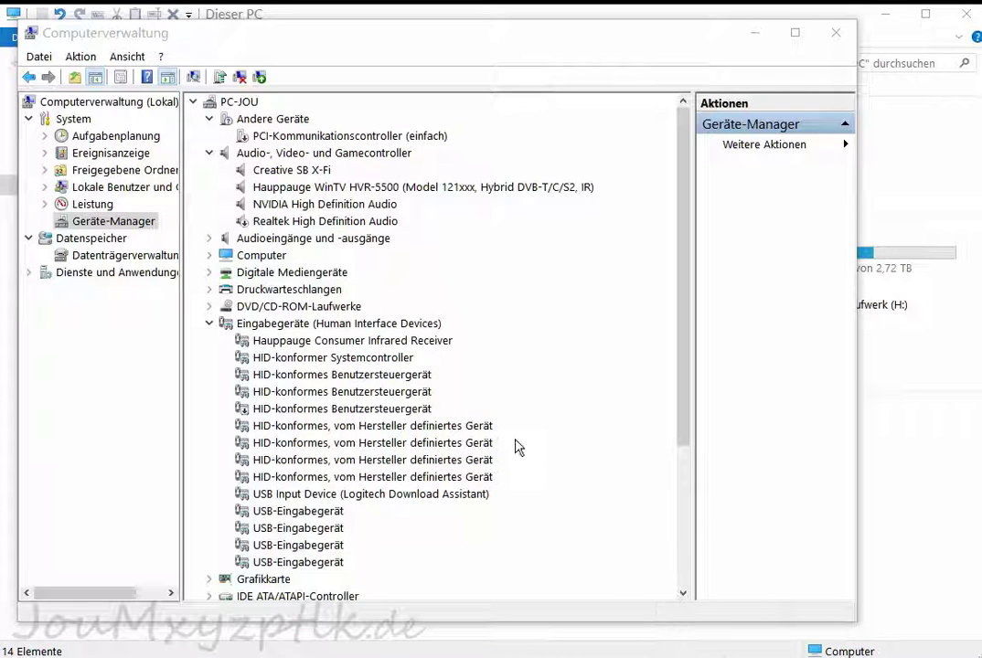
pyautogui.click(316, 411)
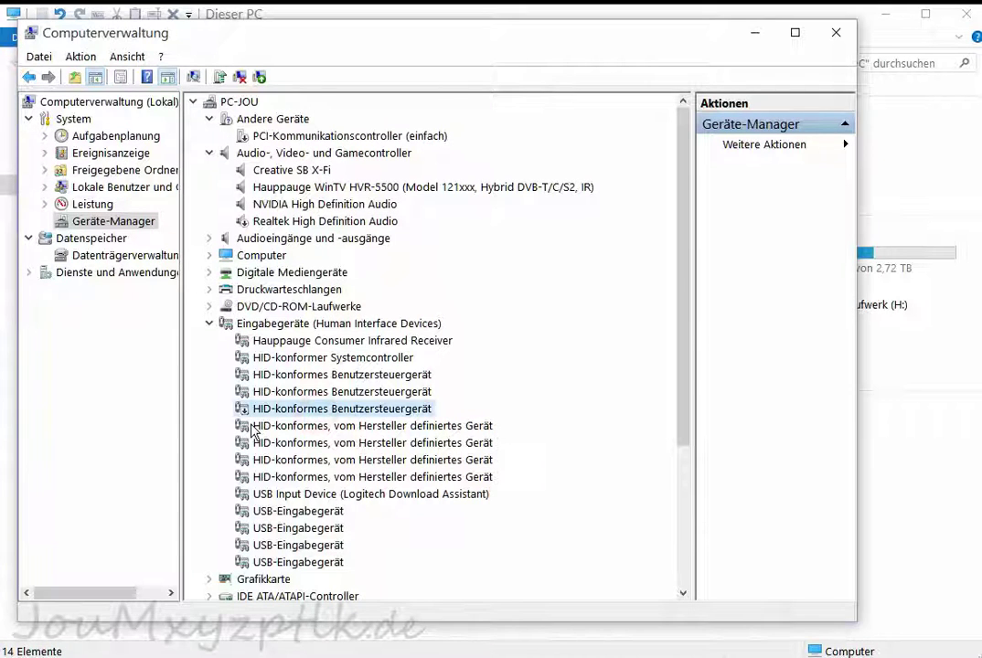